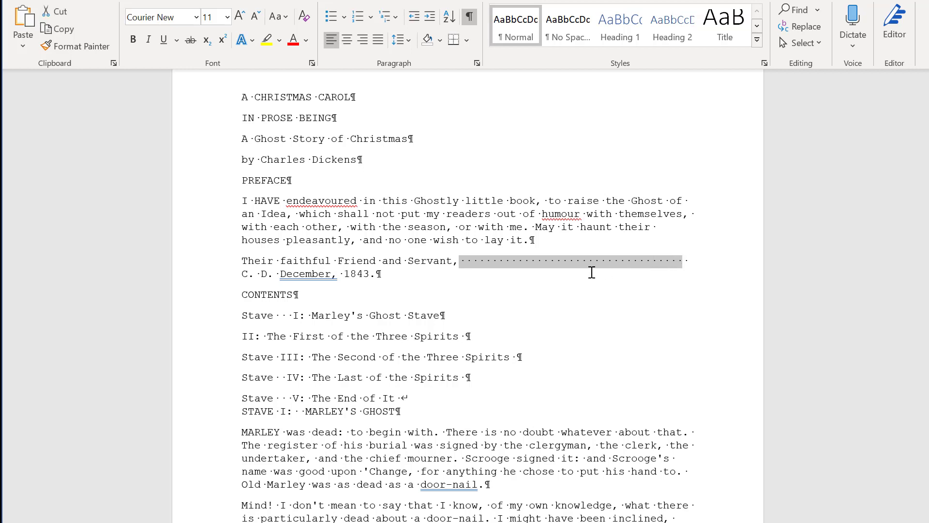
{"action": "left_click_drag", "start_coordinate": [524, 243], "coordinate": [531, 243]}
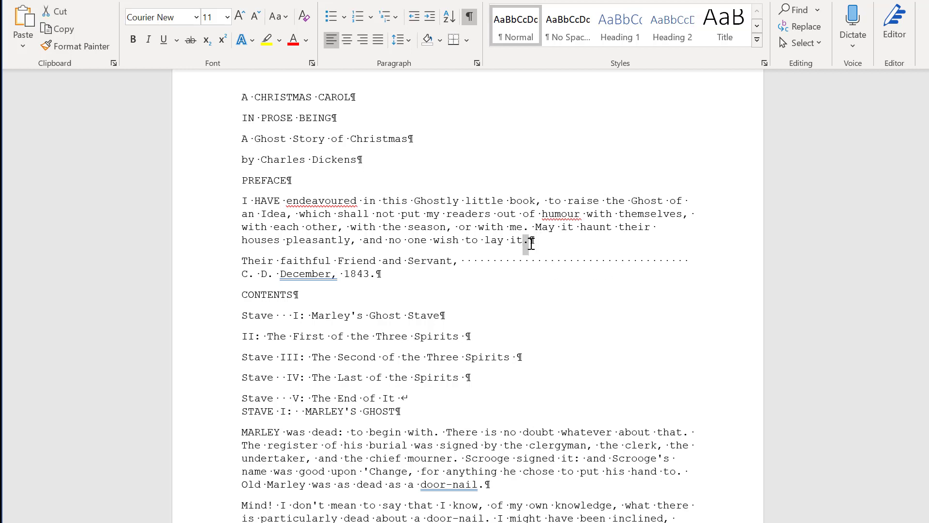
{"action": "left_click_drag", "start_coordinate": [460, 262], "coordinate": [533, 242]}
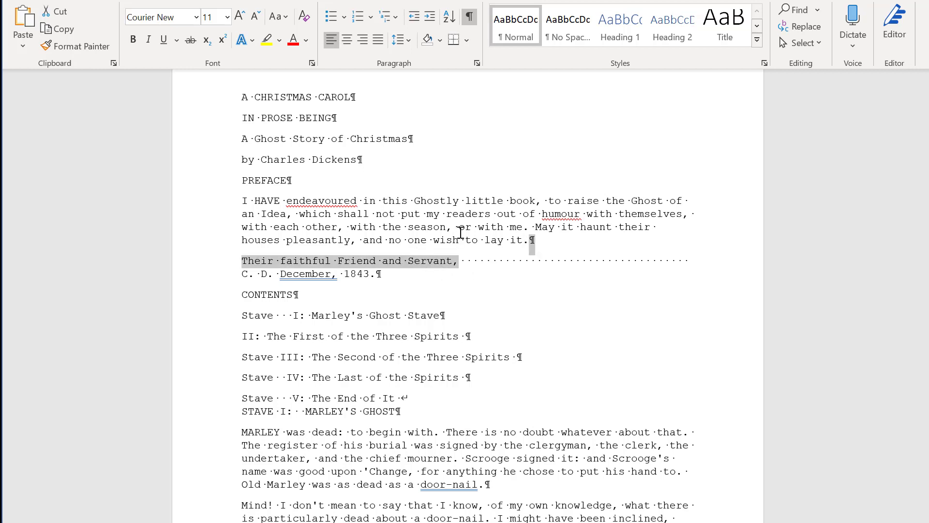
{"action": "left_click_drag", "start_coordinate": [454, 228], "coordinate": [483, 228]}
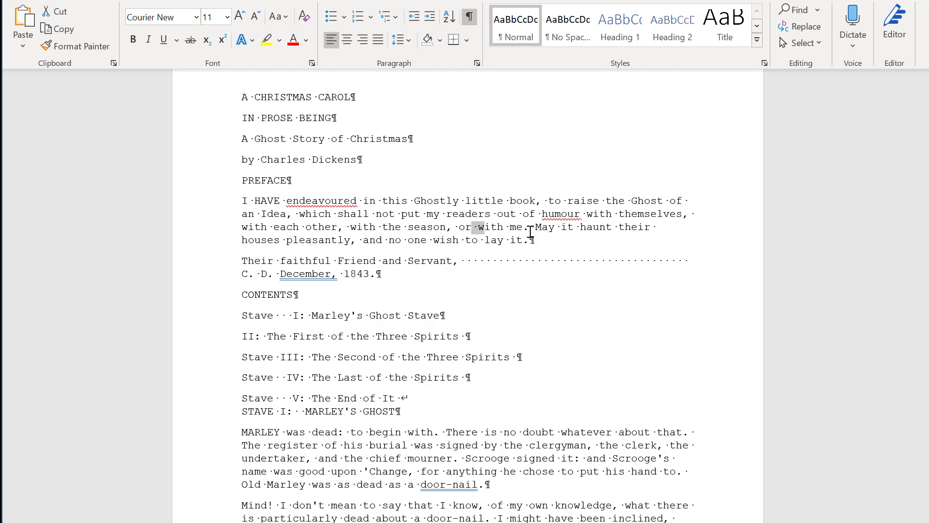
{"action": "left_click", "coordinate": [475, 257]}
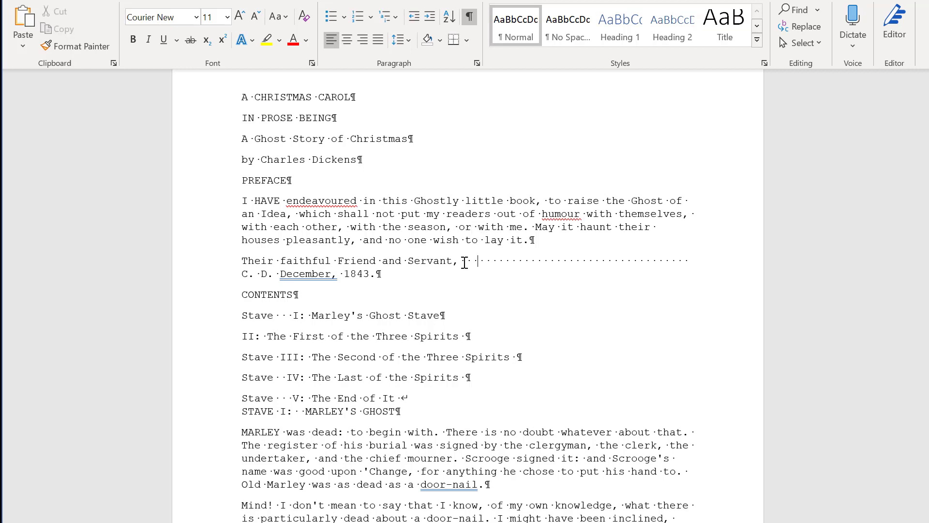
Search the document for the long run of spaces after "Servant," and go to its match
{"action": "left_click_drag", "start_coordinate": [464, 261], "coordinate": [688, 261]}
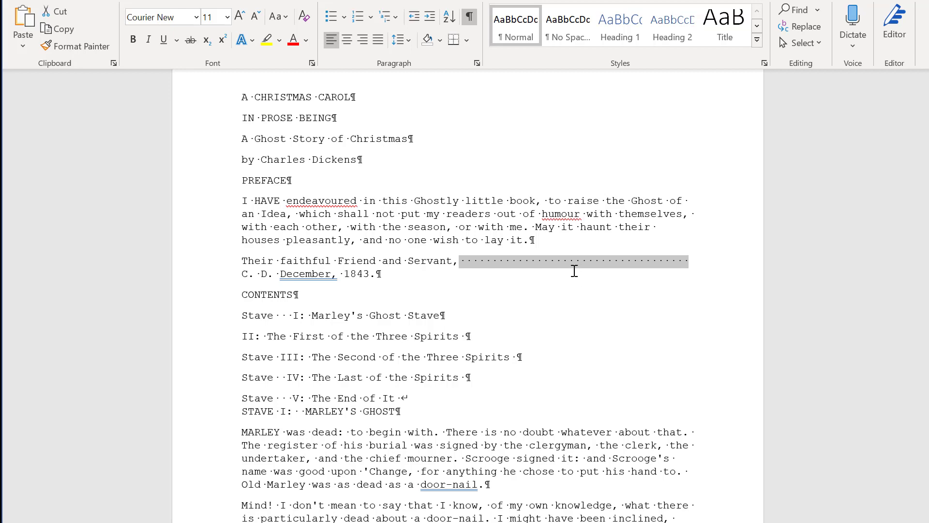
{"action": "key", "text": "ctrl+f"}
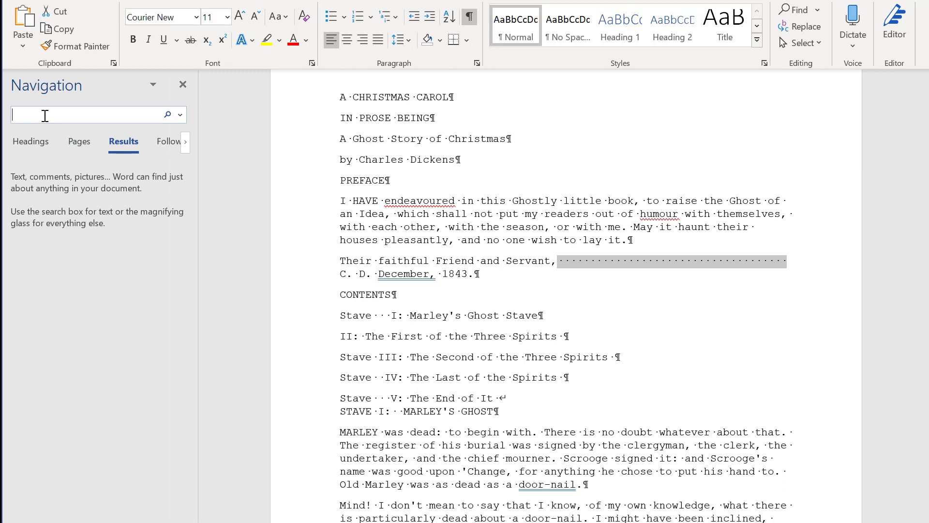
{"action": "key", "text": "ctrl+v"}
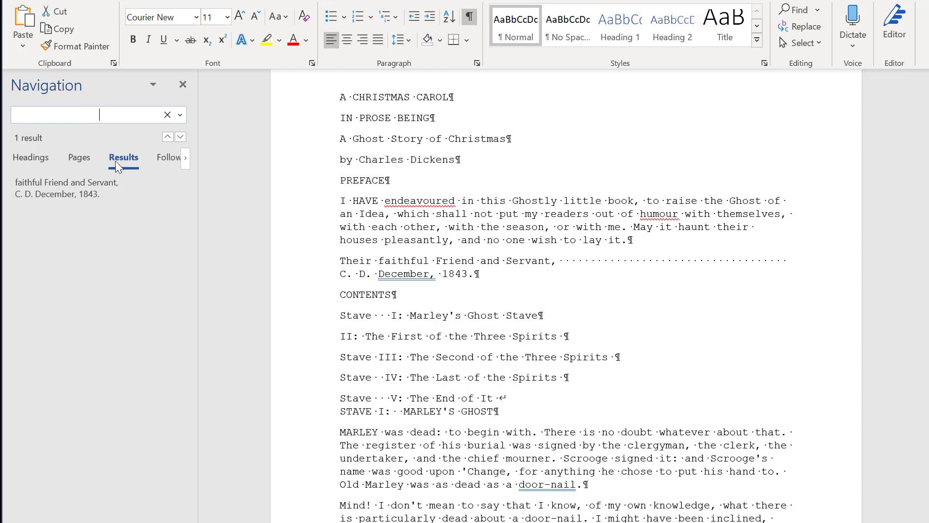
{"action": "left_click", "coordinate": [77, 183]}
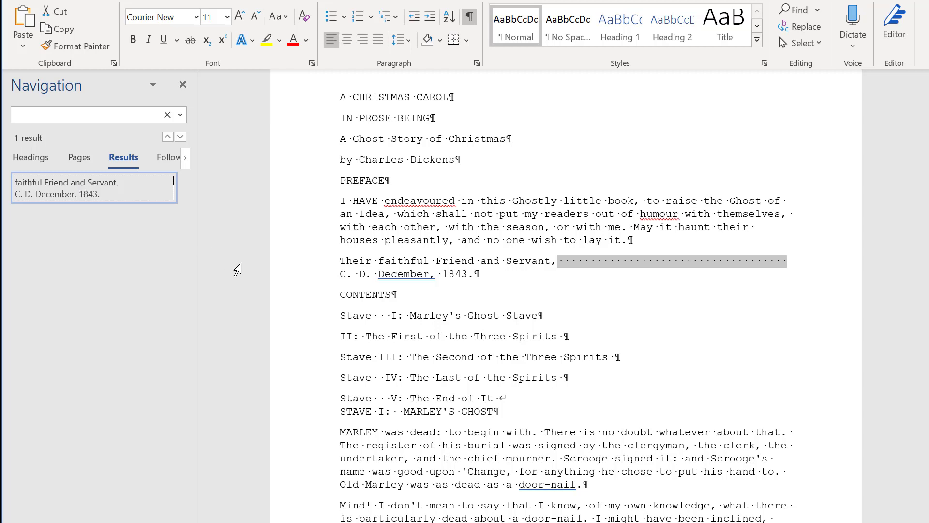
{"action": "left_click", "coordinate": [530, 263]}
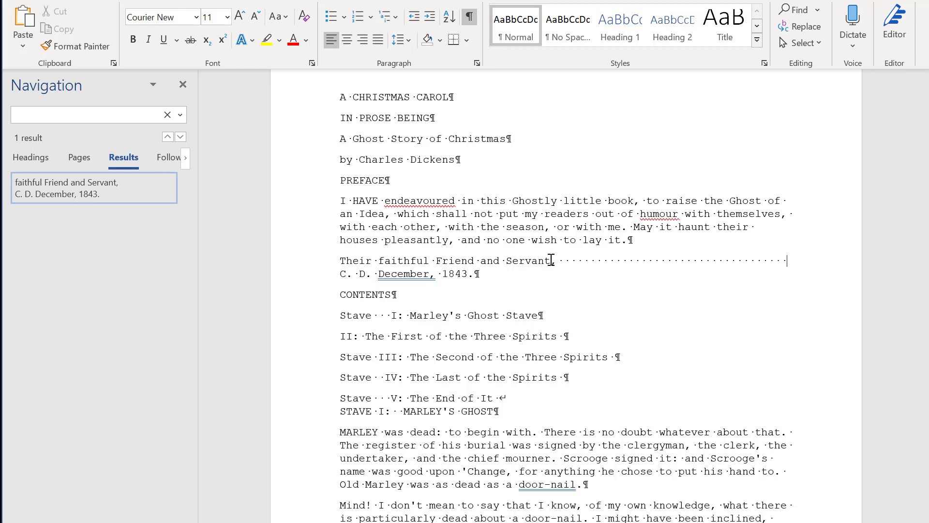
Replace every occurrence of the long run of spaces found after "Servant," with nothing
{"action": "key", "text": "ctrl+h"}
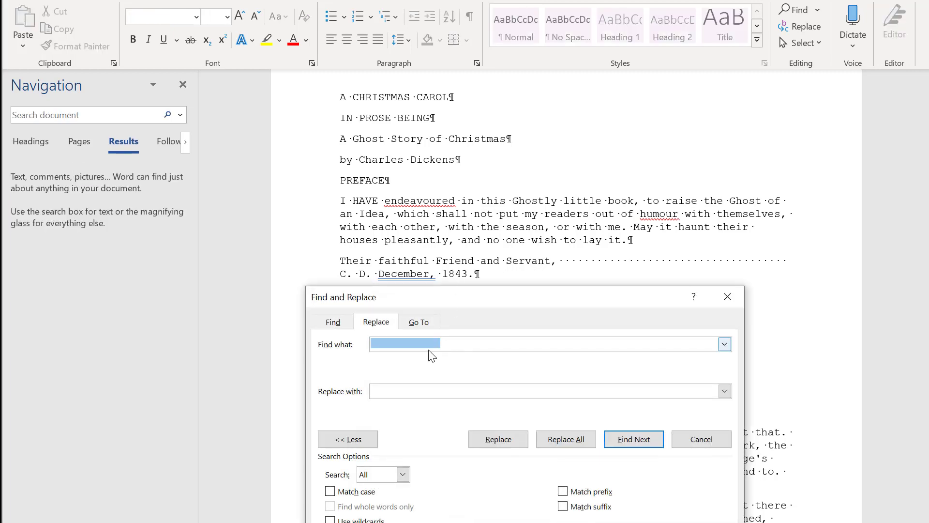
{"action": "left_click", "coordinate": [401, 344]}
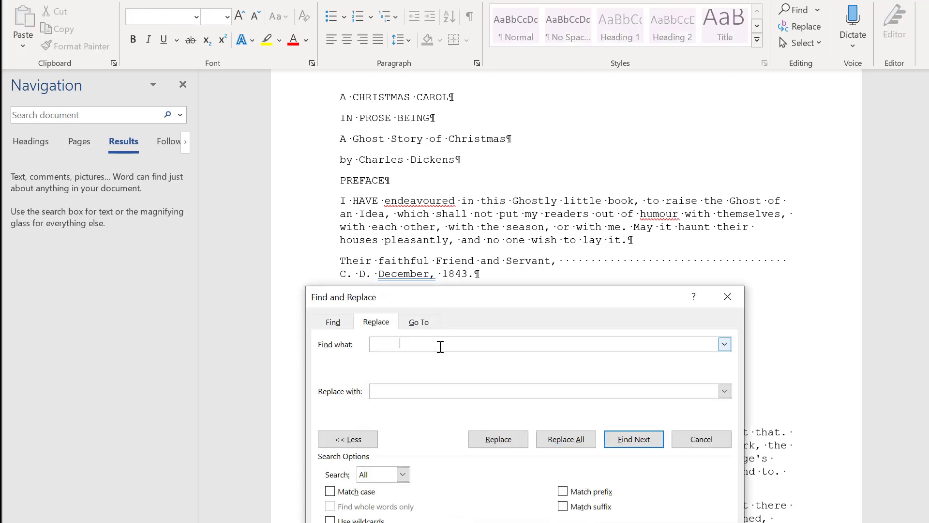
{"action": "left_click_drag", "start_coordinate": [475, 338], "coordinate": [375, 347]}
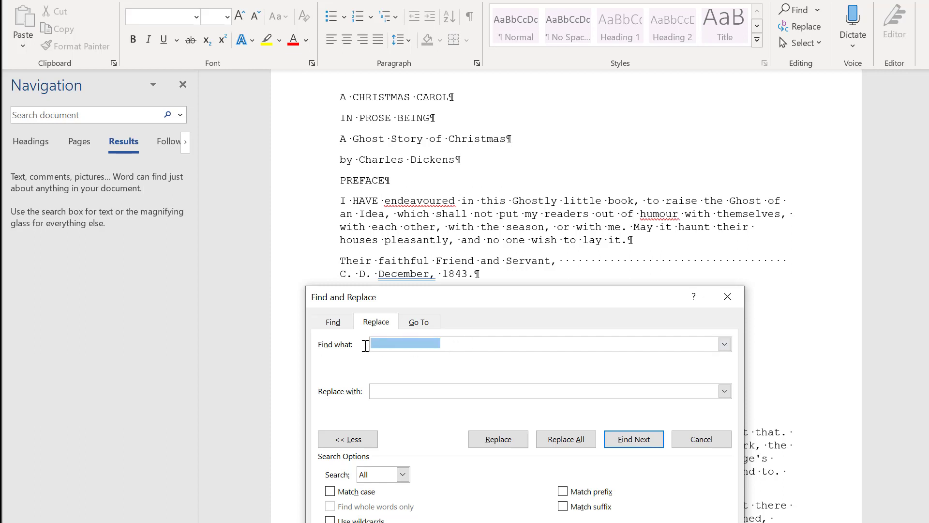
{"action": "key", "text": "BackSpace"}
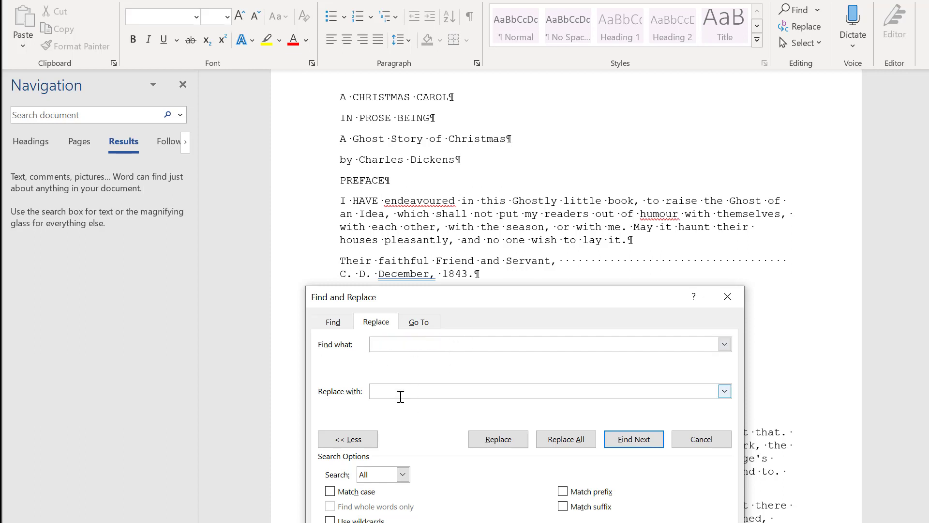
{"action": "left_click", "coordinate": [566, 439]}
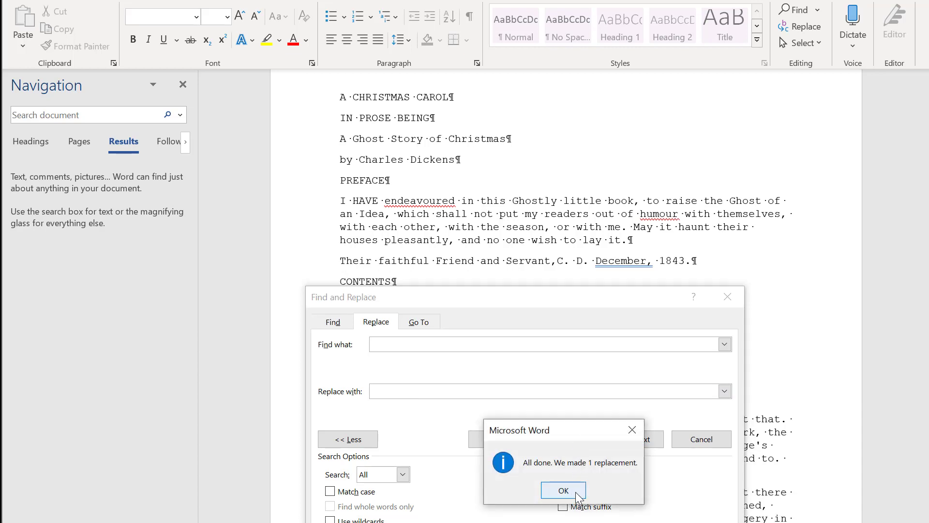
{"action": "left_click", "coordinate": [577, 494]}
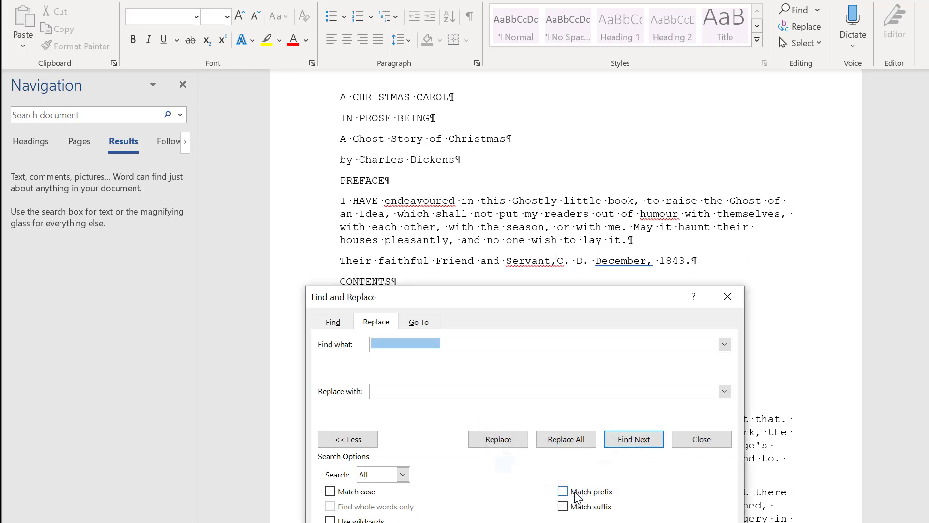
Search for progressively shorter runs of spaces, trimming the search string down to seven spaces
{"action": "left_click", "coordinate": [463, 344]}
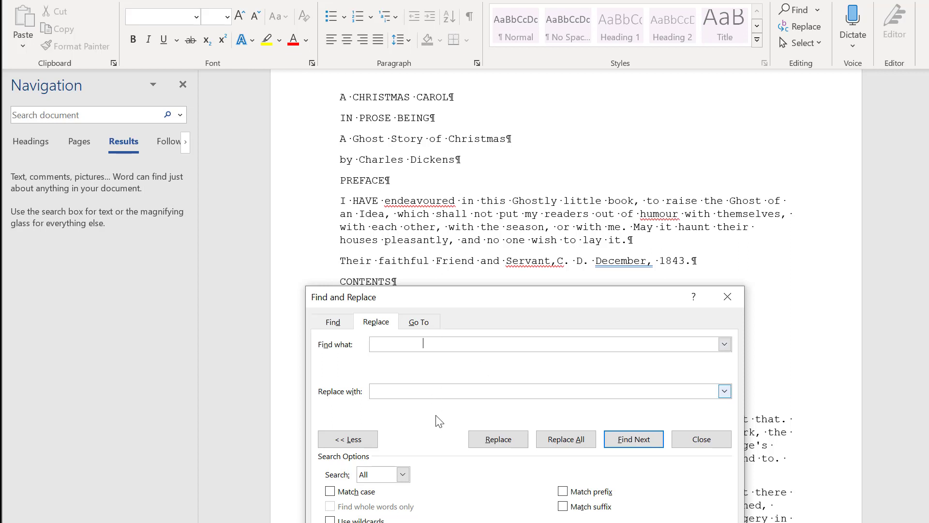
{"action": "left_click", "coordinate": [623, 441]}
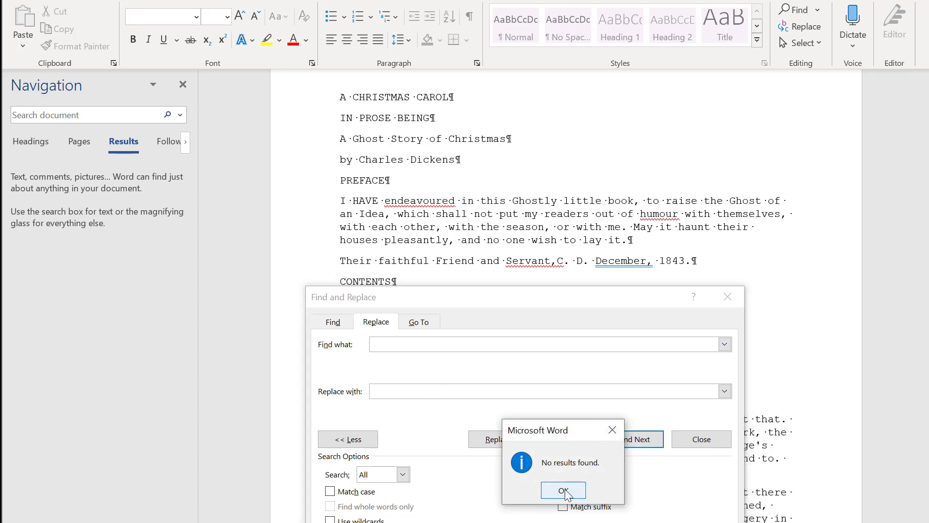
{"action": "left_click", "coordinate": [563, 490]}
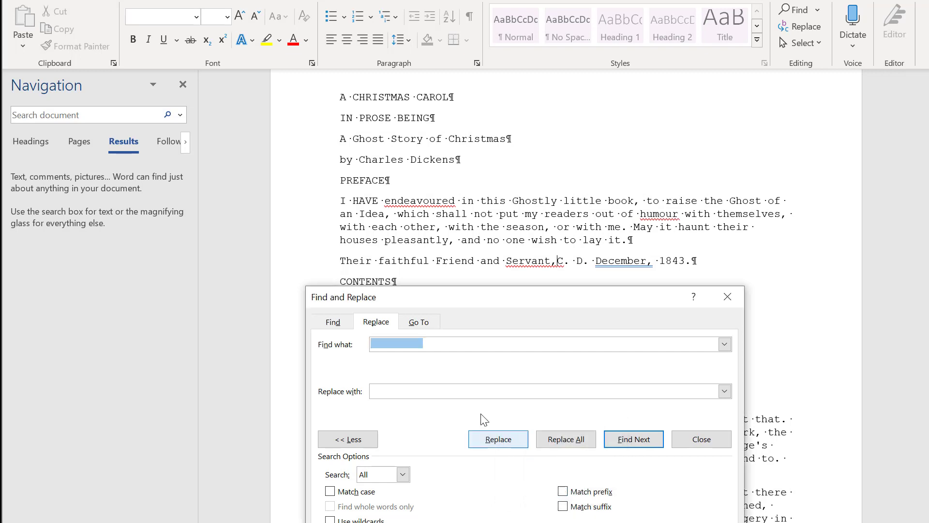
{"action": "left_click", "coordinate": [453, 345]}
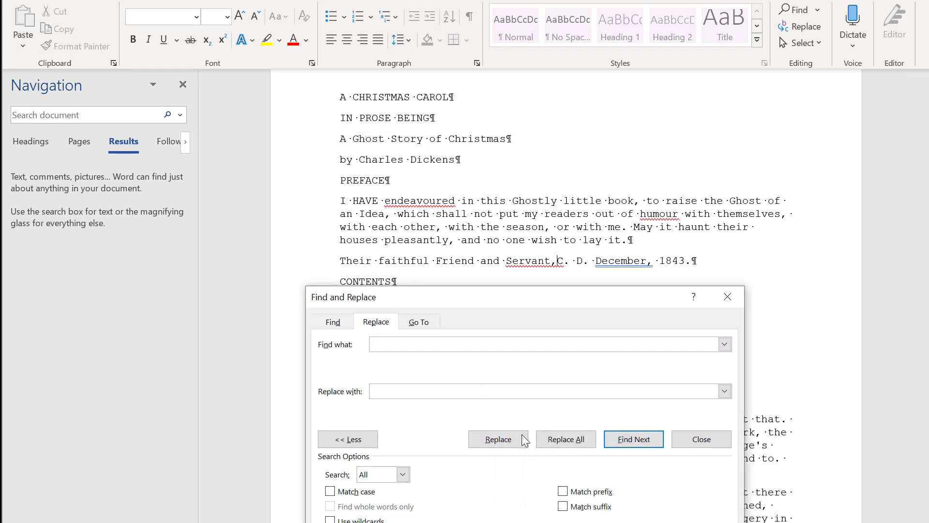
{"action": "left_click", "coordinate": [641, 439]}
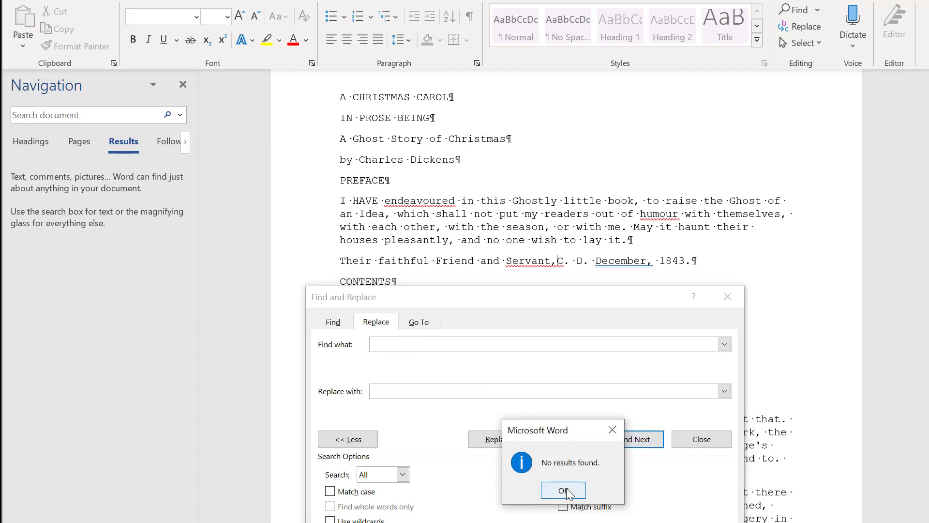
{"action": "left_click", "coordinate": [584, 489]}
{"action": "left_click", "coordinate": [439, 345]}
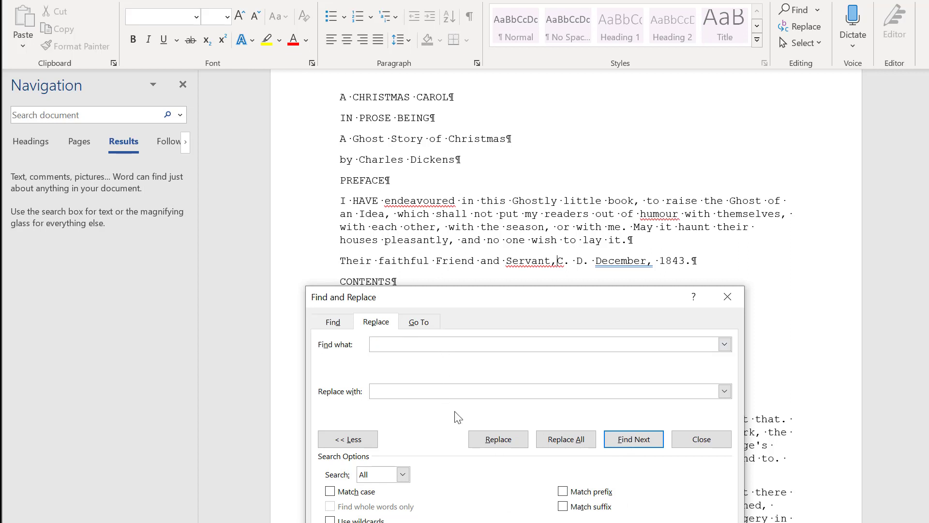
{"action": "left_click", "coordinate": [620, 435]}
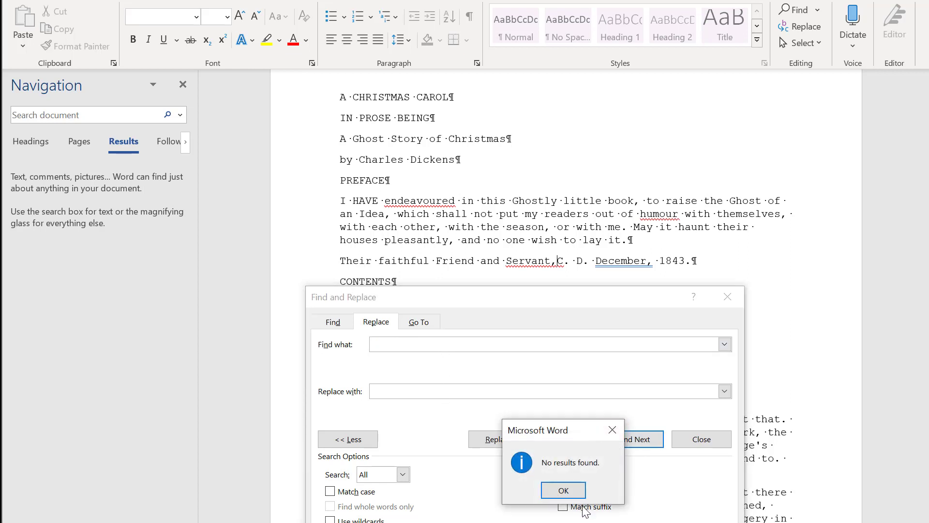
{"action": "left_click", "coordinate": [572, 493]}
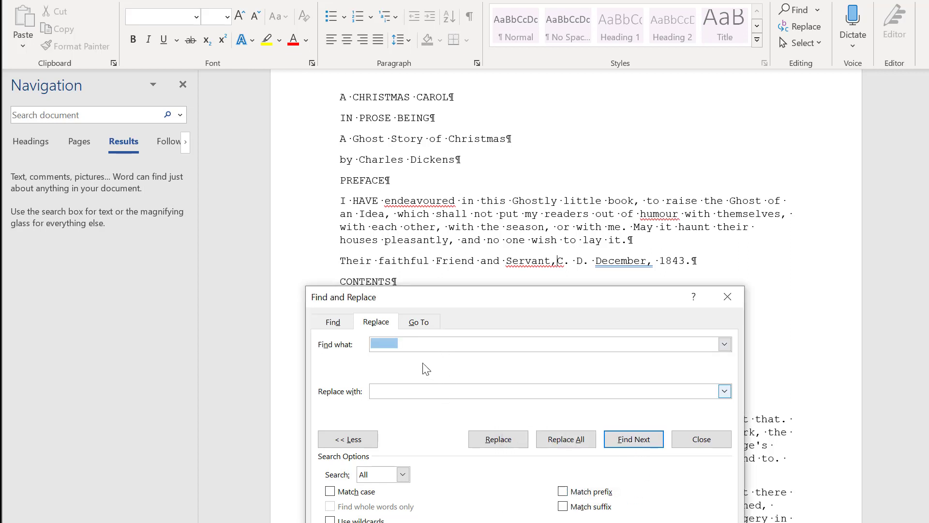
{"action": "left_click", "coordinate": [421, 343]}
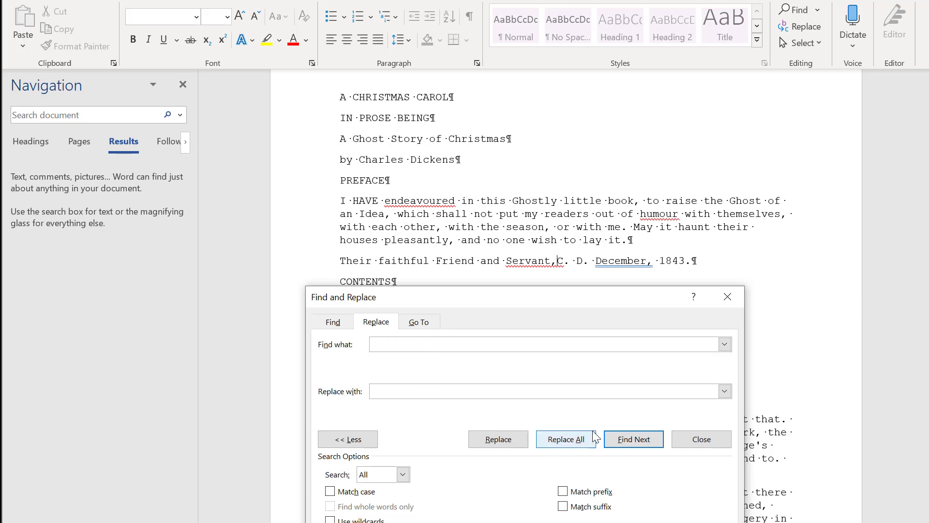
{"action": "left_click", "coordinate": [629, 439]}
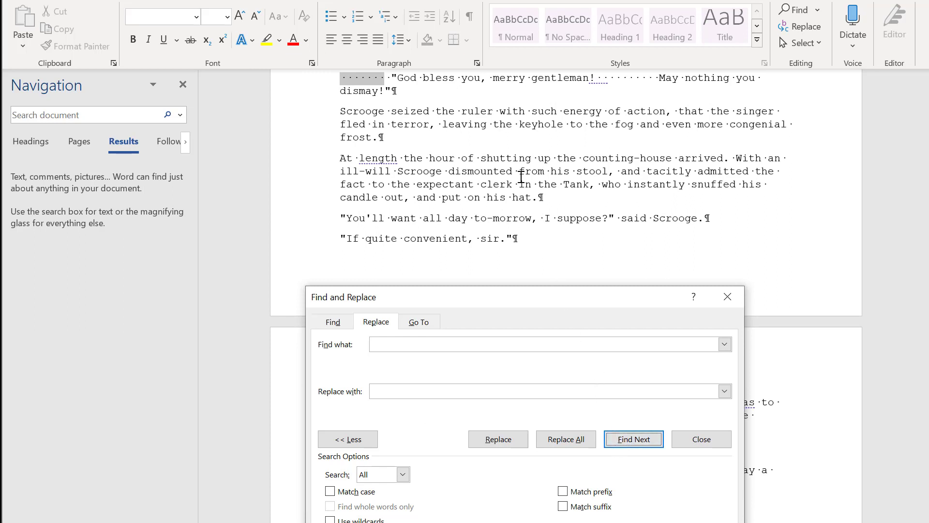
{"action": "scroll", "coordinate": [521, 177], "scroll_direction": "up", "scroll_amount": 1}
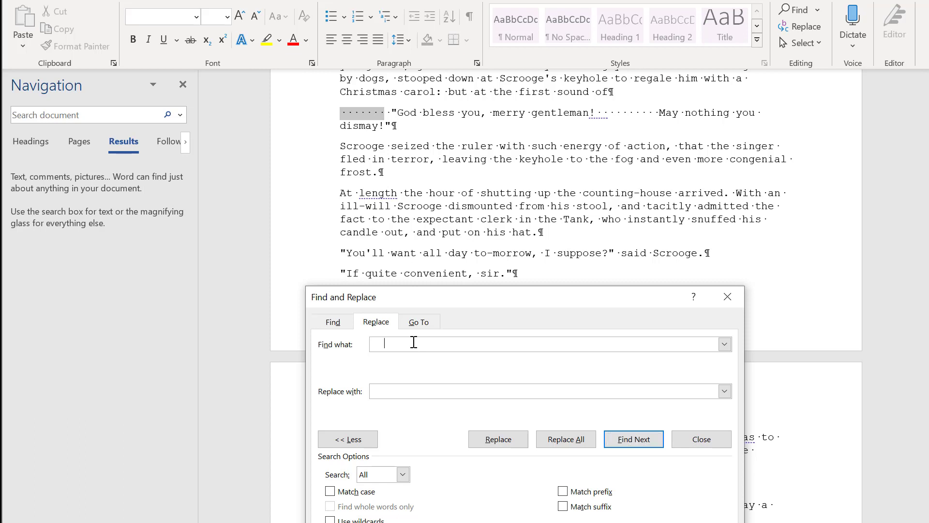
Find the next run of eight spaces, starting from just before "God bless you, merry gentleman!"
{"action": "left_click", "coordinate": [392, 116]}
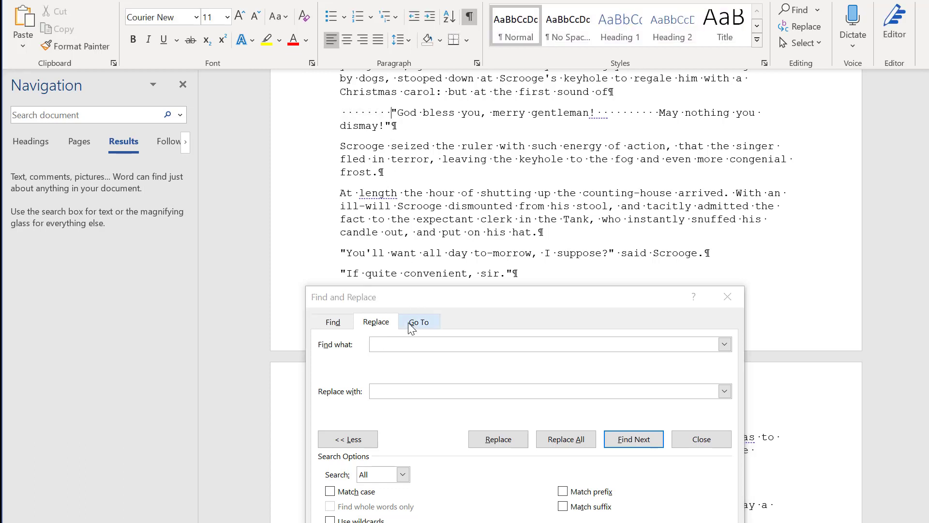
{"action": "left_click", "coordinate": [421, 343]}
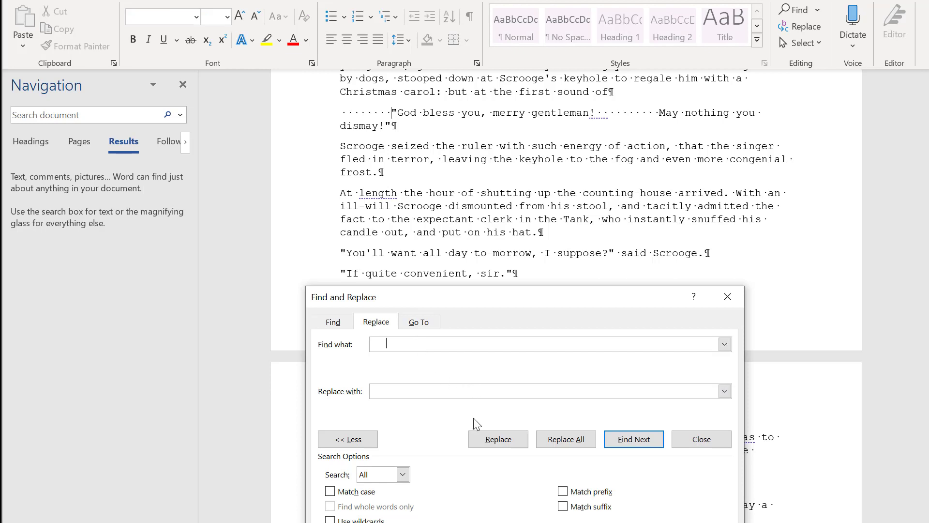
{"action": "left_click", "coordinate": [624, 447]}
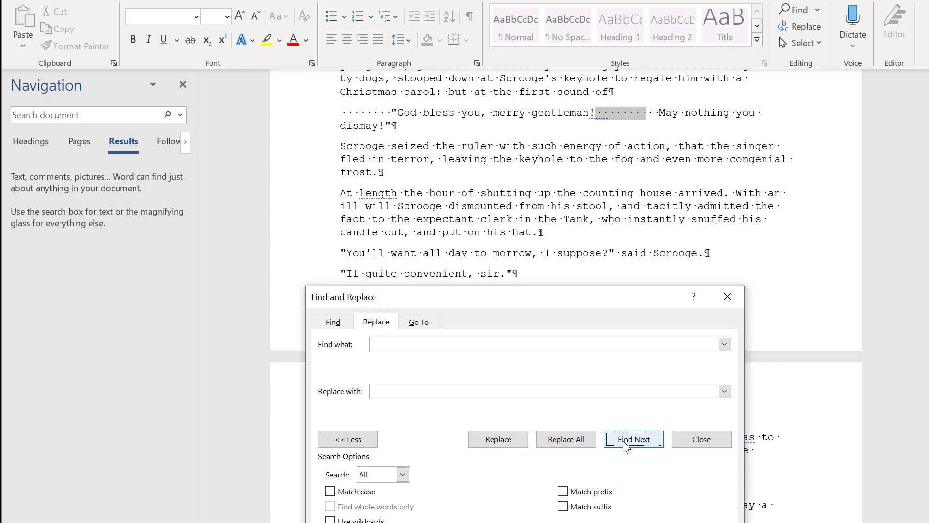
Lengthen the search string to ten spaces and replace the matching run between "gentleman!" and "May nothing you" with nothing
{"action": "left_click", "coordinate": [483, 343]}
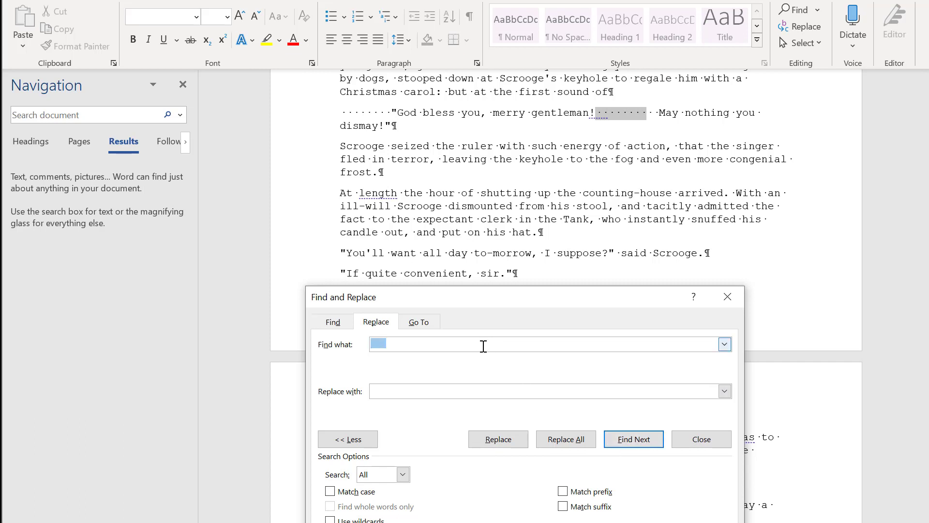
{"action": "left_click", "coordinate": [483, 344]}
{"action": "left_click", "coordinate": [622, 444]}
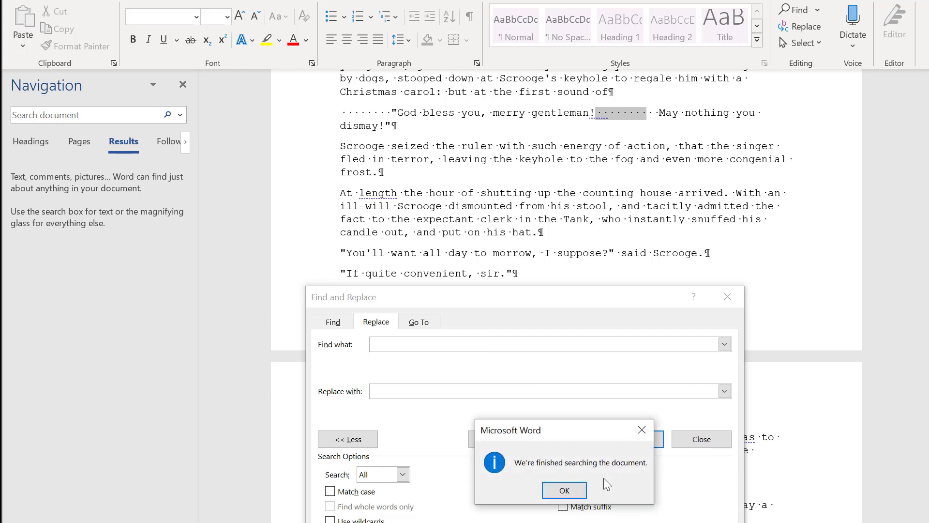
{"action": "left_click", "coordinate": [562, 490]}
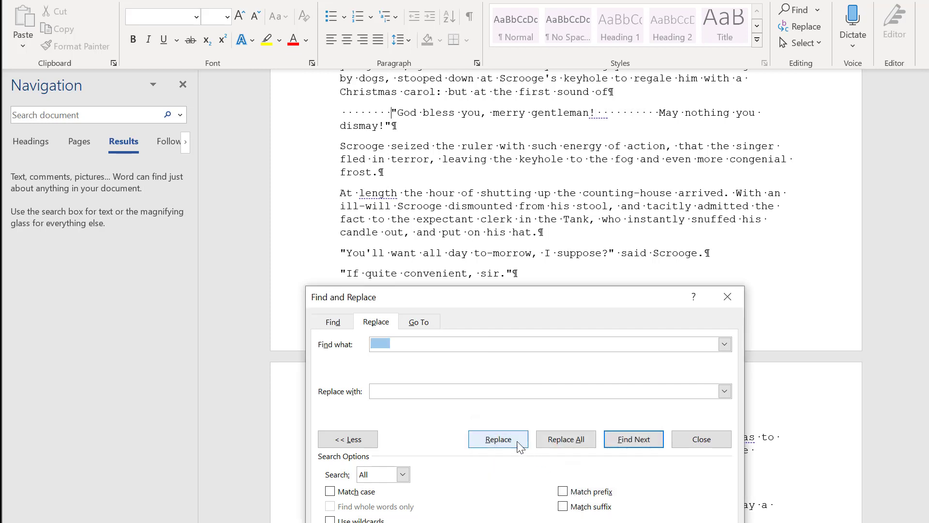
{"action": "left_click", "coordinate": [428, 345]}
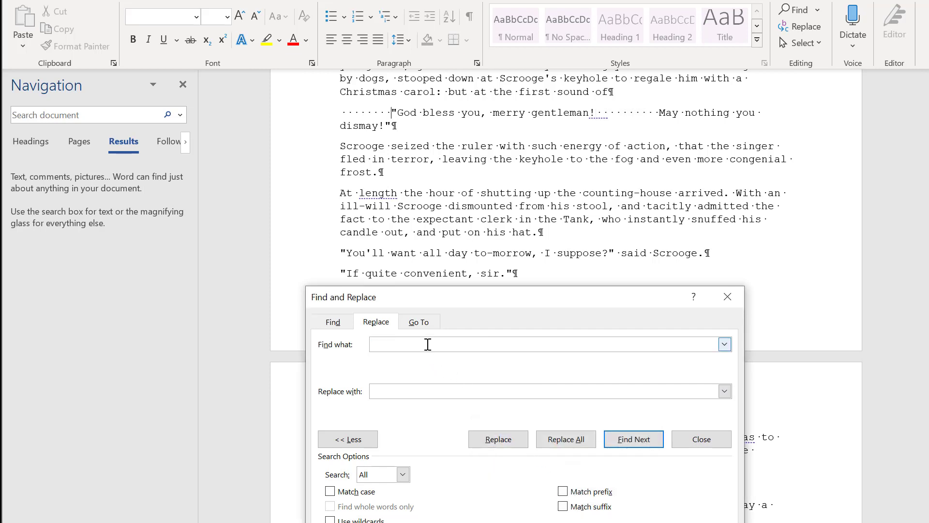
{"action": "left_click", "coordinate": [635, 440]}
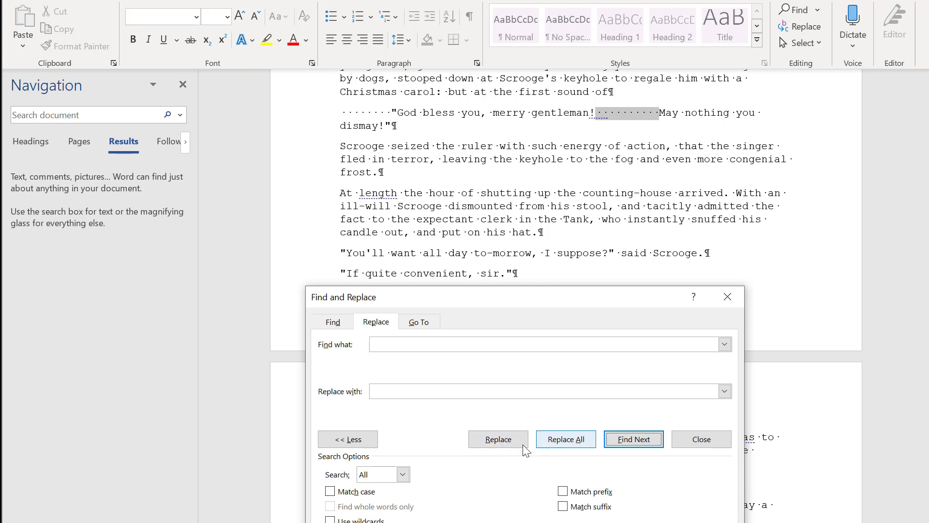
{"action": "left_click", "coordinate": [498, 440]}
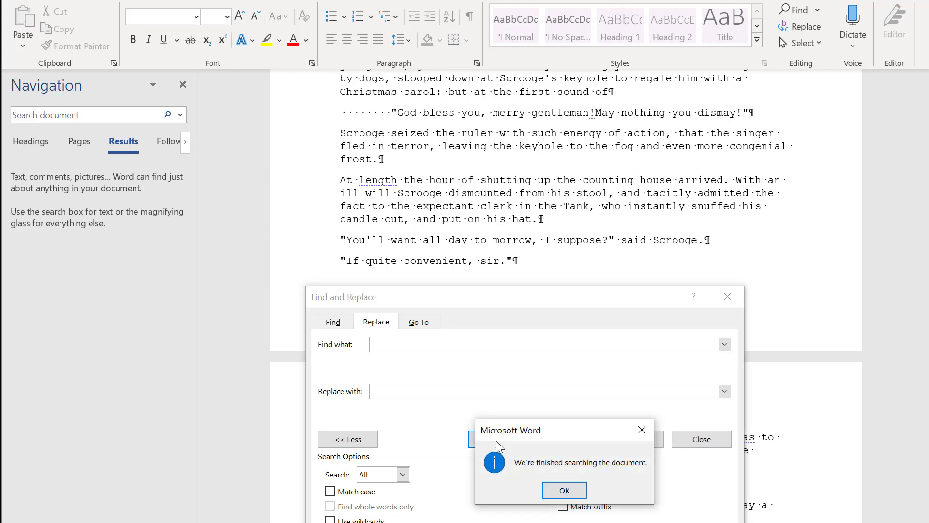
Insert a space between "gentleman!" and "May nothing you dismay!"
{"action": "left_click", "coordinate": [563, 491]}
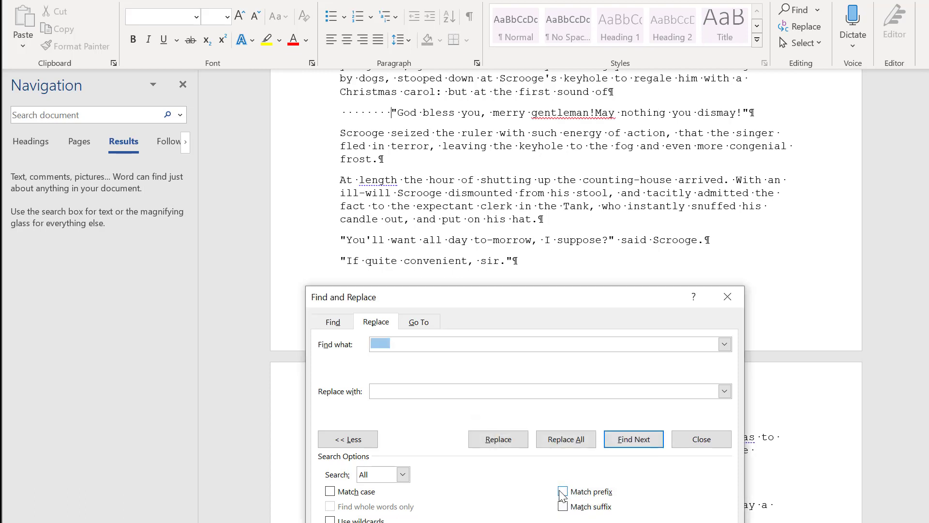
{"action": "left_click", "coordinate": [594, 116]}
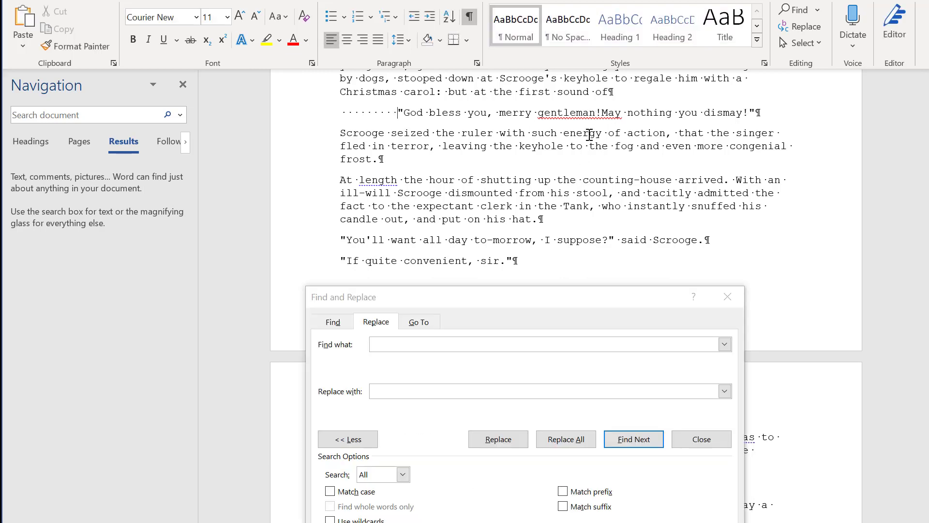
{"action": "left_click", "coordinate": [602, 116]}
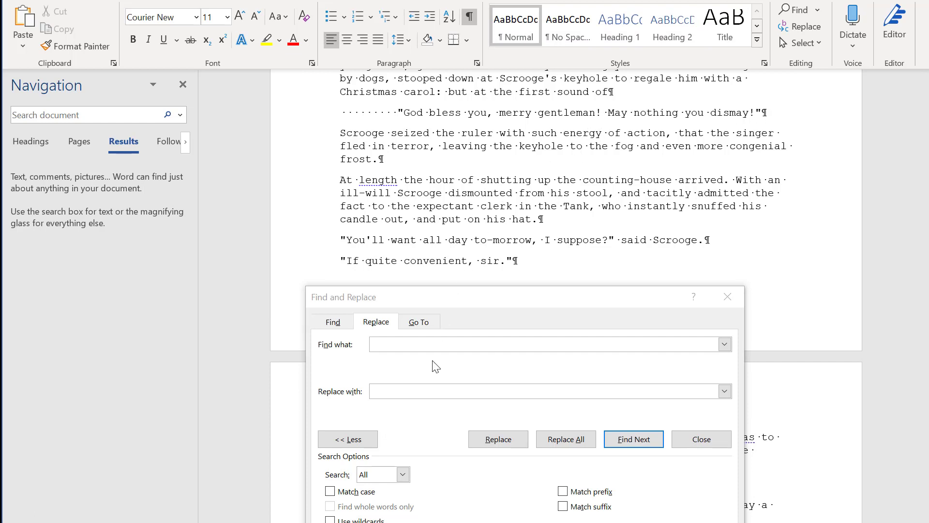
Shorten the search string to nine spaces and replace the run before "God bless you, merry gentleman!" with nothing
{"action": "left_click", "coordinate": [435, 344]}
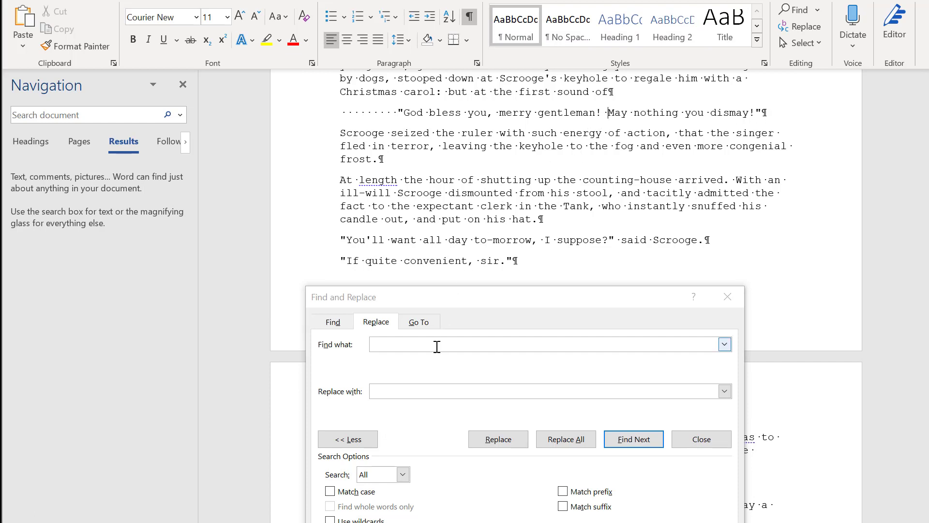
{"action": "left_click", "coordinate": [623, 438]}
{"action": "left_click", "coordinate": [562, 489]}
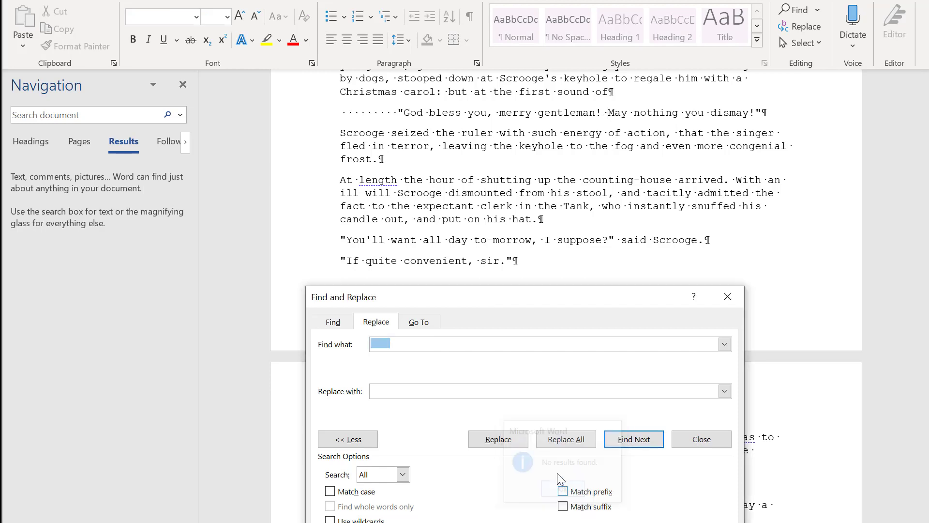
{"action": "left_click", "coordinate": [473, 347]}
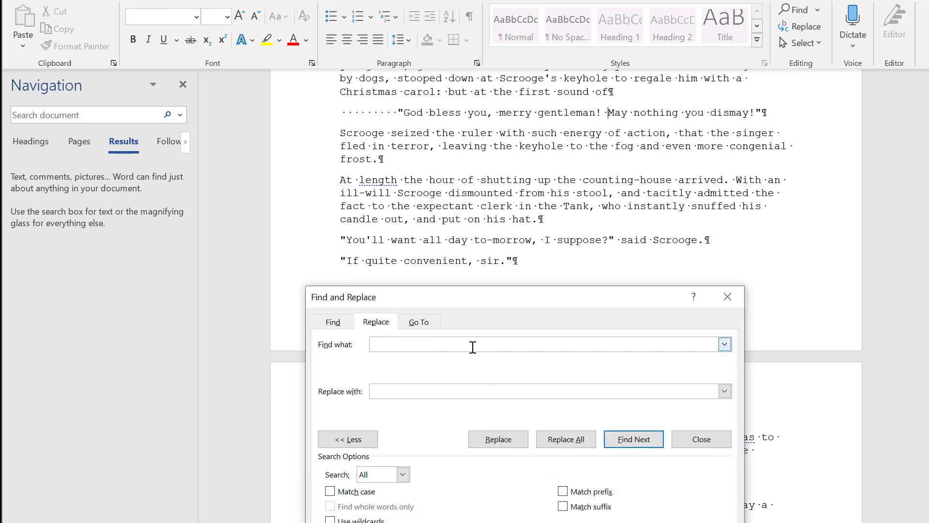
{"action": "left_click", "coordinate": [625, 440]}
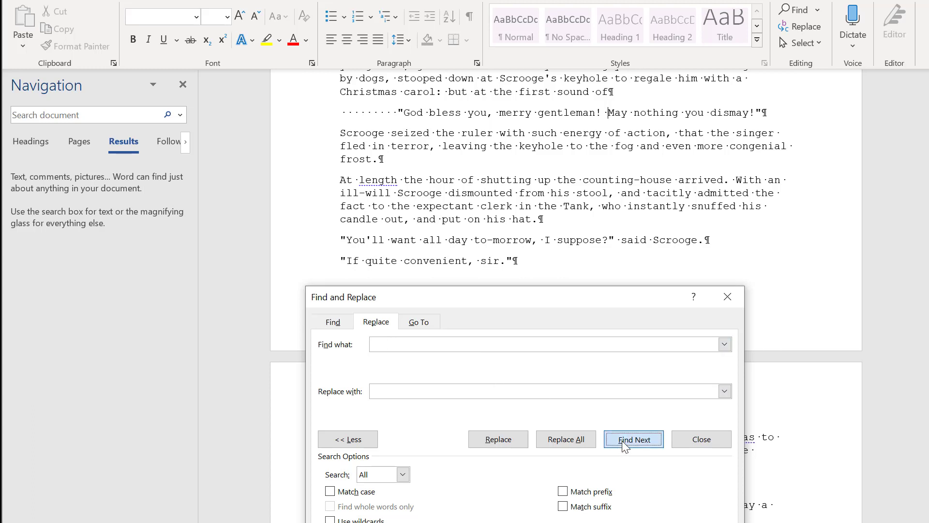
{"action": "left_click", "coordinate": [500, 443]}
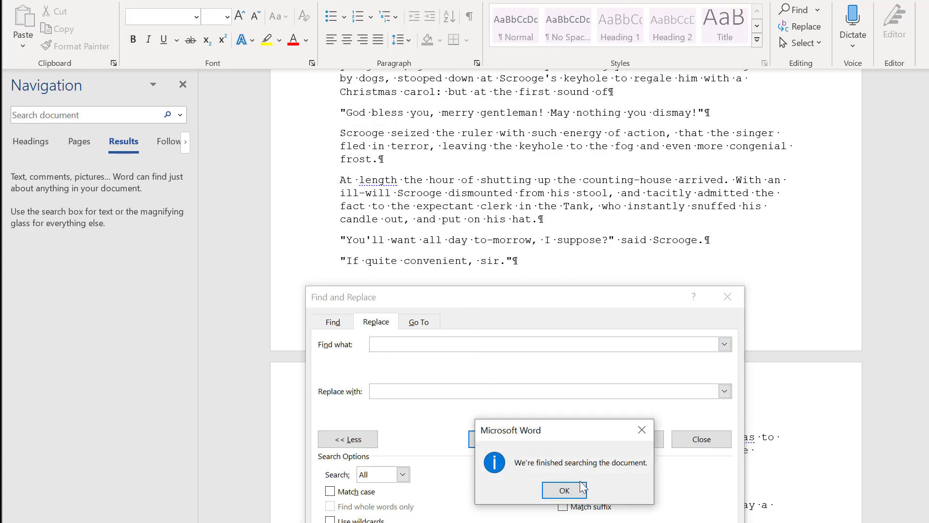
{"action": "left_click", "coordinate": [565, 490]}
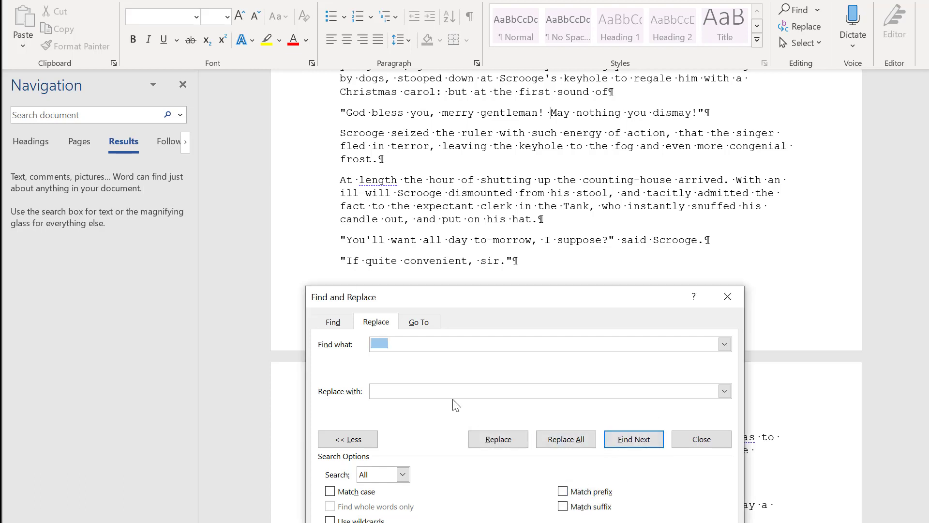
Search for progressively shorter runs of spaces, trimming the search string down to three spaces
{"action": "left_click", "coordinate": [635, 439]}
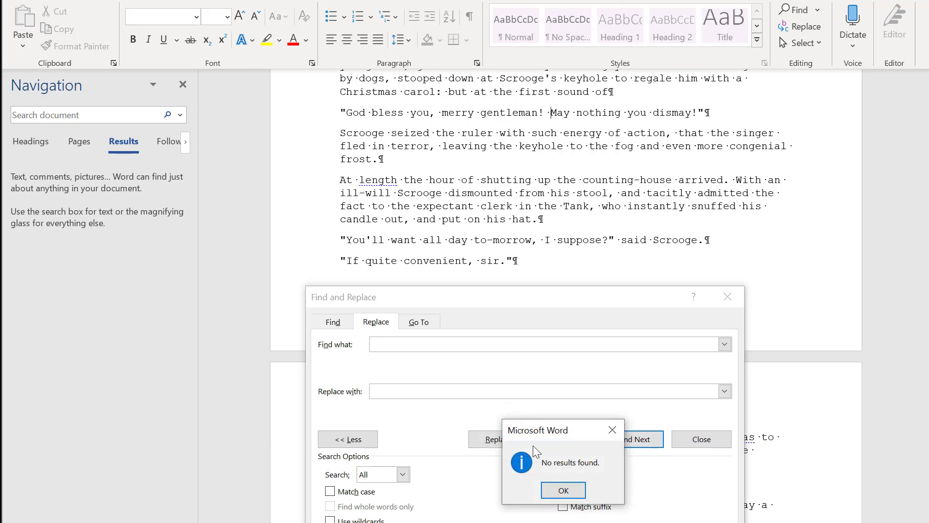
{"action": "left_click", "coordinate": [563, 490]}
{"action": "left_click", "coordinate": [417, 347]}
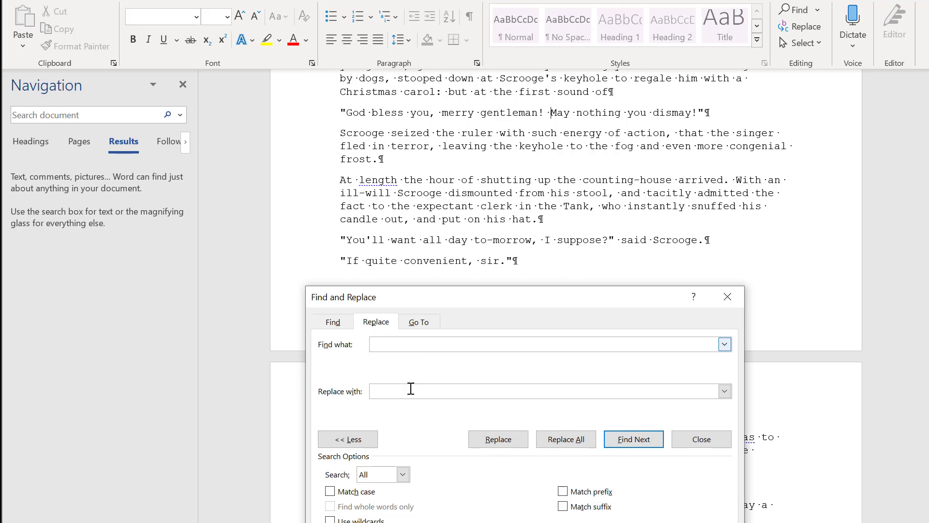
{"action": "left_click", "coordinate": [614, 441]}
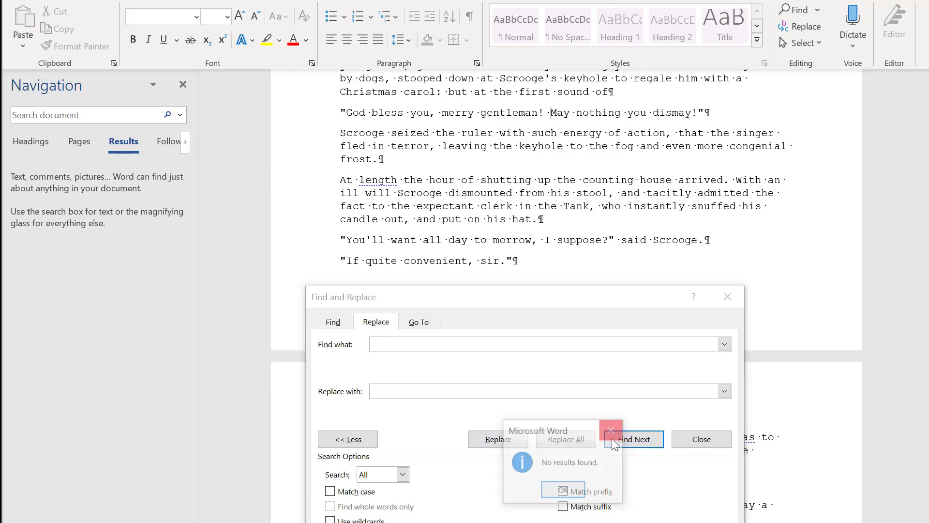
{"action": "left_click", "coordinate": [565, 491]}
{"action": "left_click", "coordinate": [429, 346]}
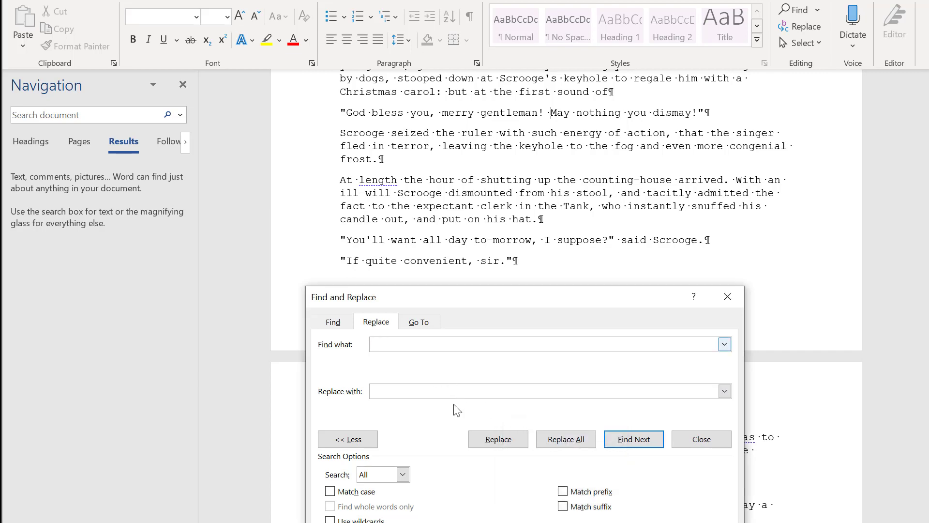
{"action": "left_click", "coordinate": [644, 441]}
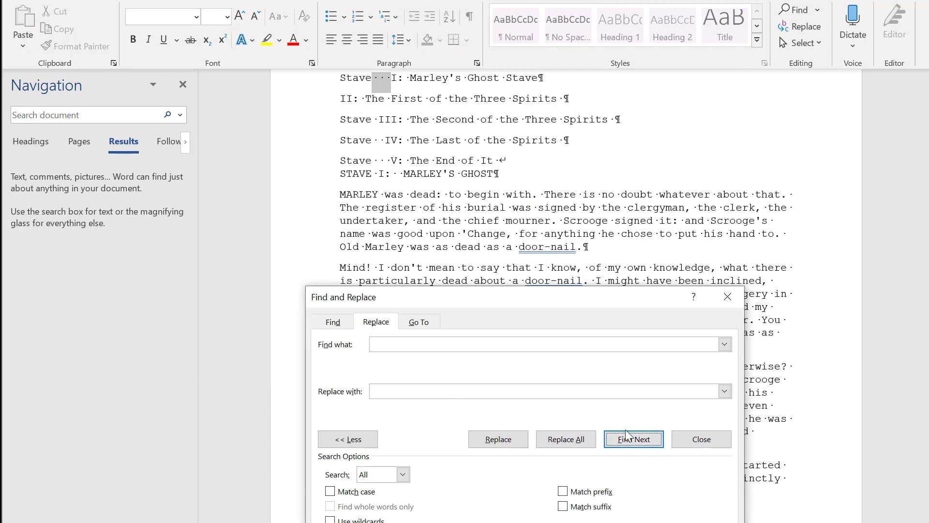
Replace every run of three spaces in the document with nothing
{"action": "scroll", "coordinate": [527, 270], "scroll_direction": "up", "scroll_amount": 1}
{"action": "scroll", "coordinate": [527, 270], "scroll_direction": "up", "scroll_amount": 1}
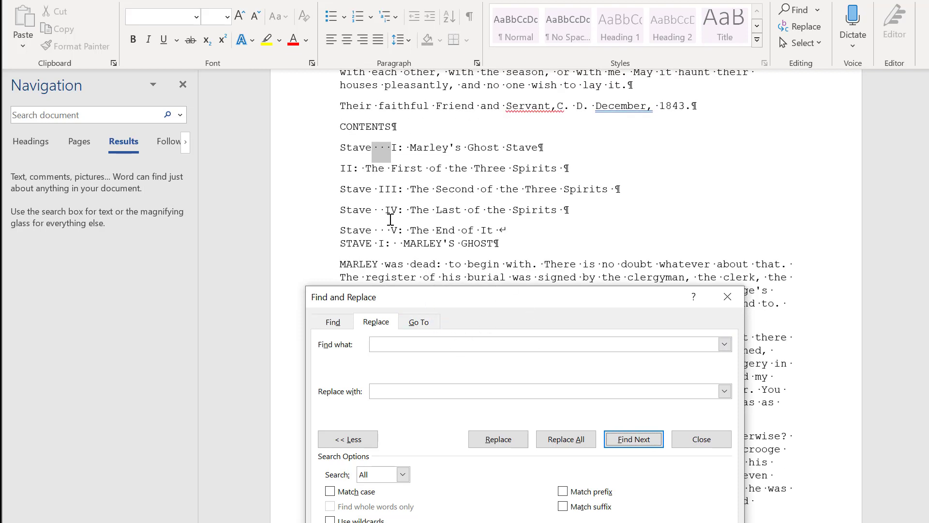
{"action": "left_click", "coordinate": [578, 441]}
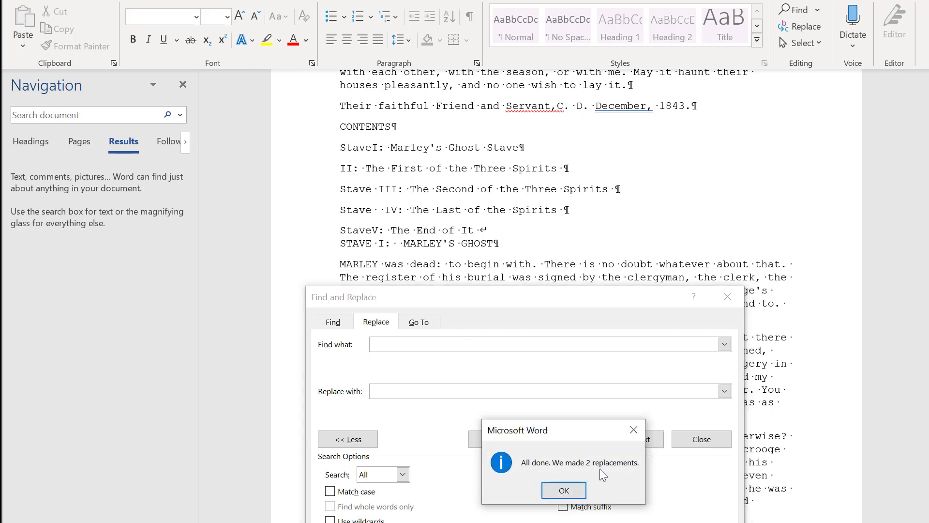
{"action": "left_click", "coordinate": [566, 490]}
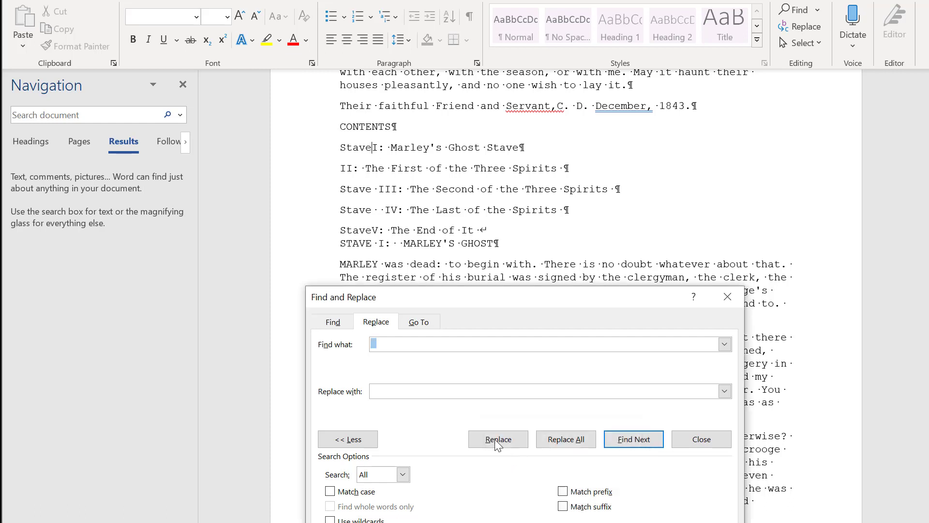
Trim the search string to two spaces and replace every occurrence with nothing
{"action": "left_click", "coordinate": [423, 348]}
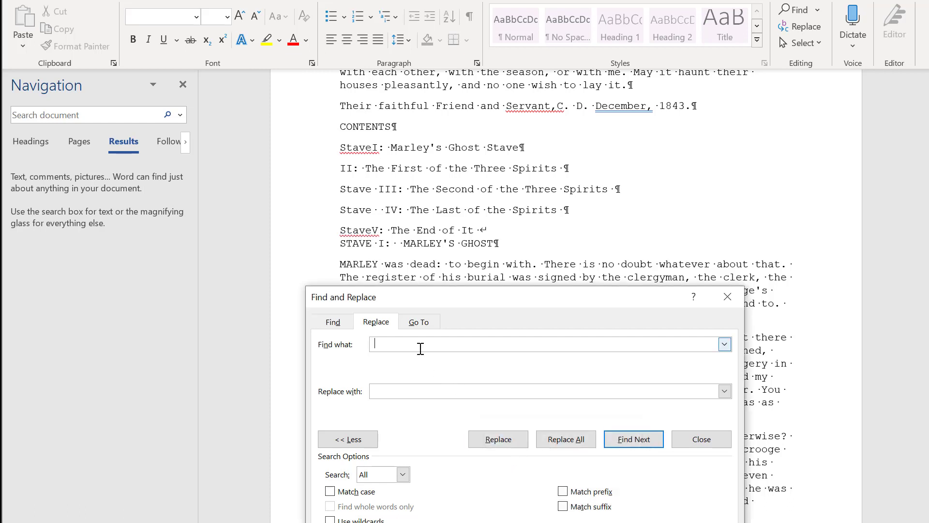
{"action": "left_click", "coordinate": [566, 442]}
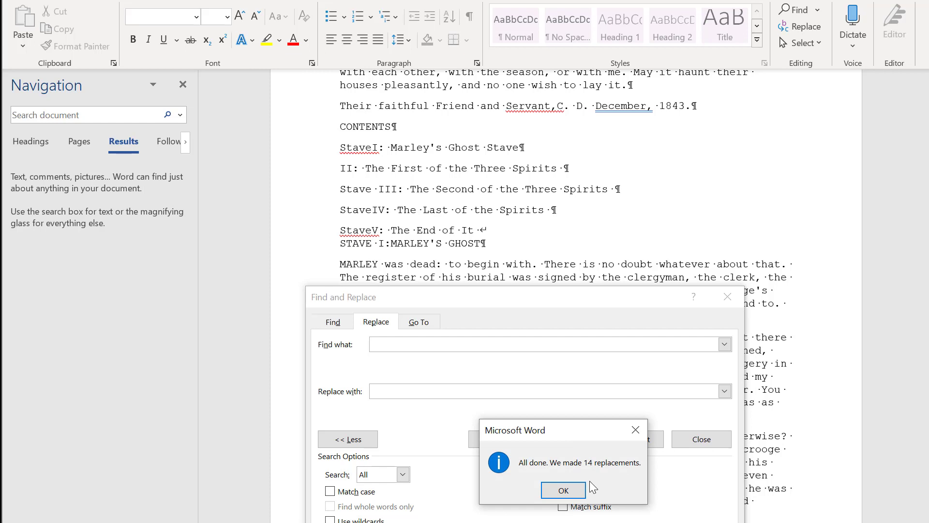
{"action": "left_click", "coordinate": [562, 489]}
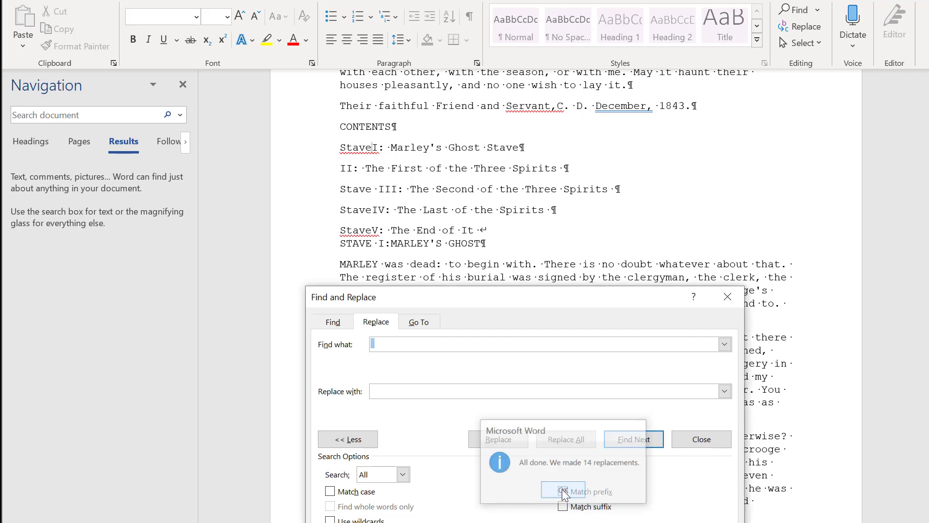
Find the next single space in the document, and close Find and Replace
{"action": "left_click", "coordinate": [403, 347]}
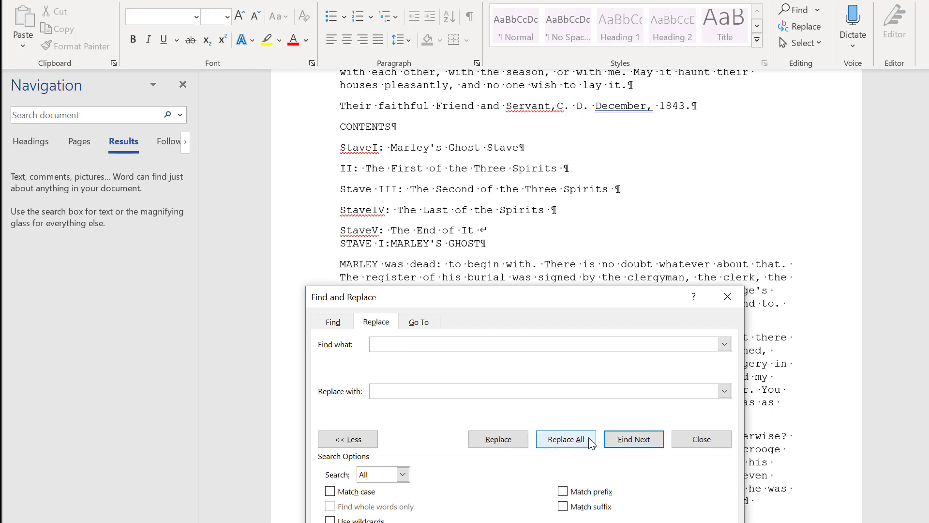
{"action": "left_click", "coordinate": [625, 442]}
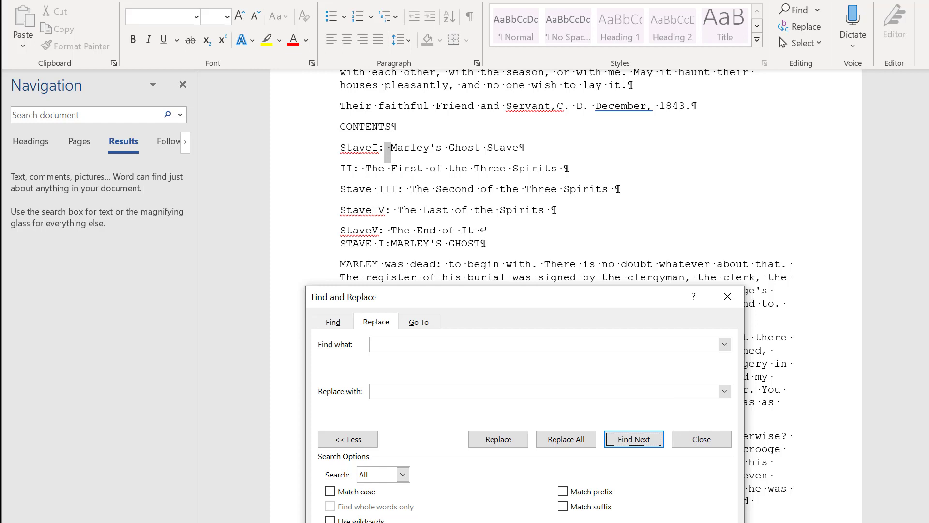
{"action": "left_click", "coordinate": [702, 439]}
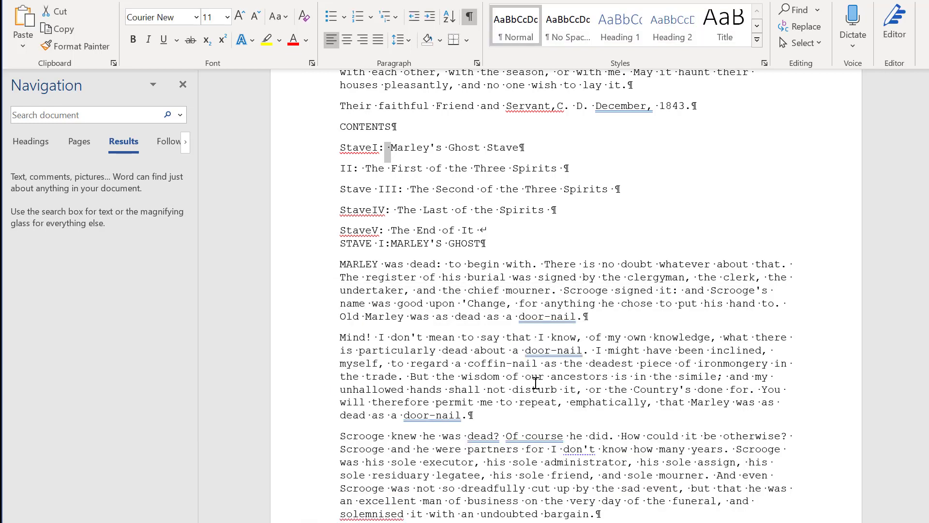
Insert a paragraph break before the heading "STAVE I:MARLEY'S GHOST" below the contents list
{"action": "left_click", "coordinate": [451, 373]}
{"action": "left_click", "coordinate": [341, 236]}
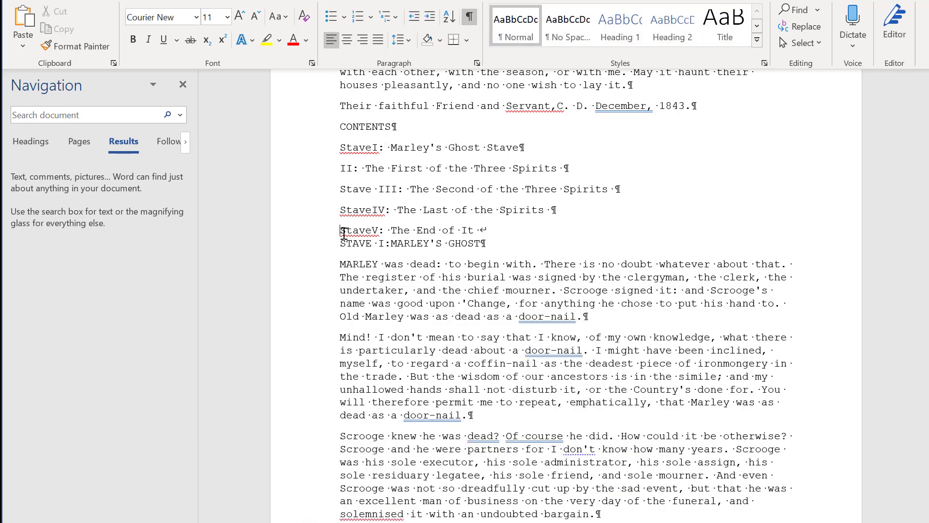
{"action": "left_click", "coordinate": [341, 244]}
{"action": "key", "text": "Return"}
Review the title lines, preface, contents list and opening paragraphs of the cleaned-up document
{"action": "scroll", "coordinate": [428, 332], "scroll_direction": "up", "scroll_amount": 3}
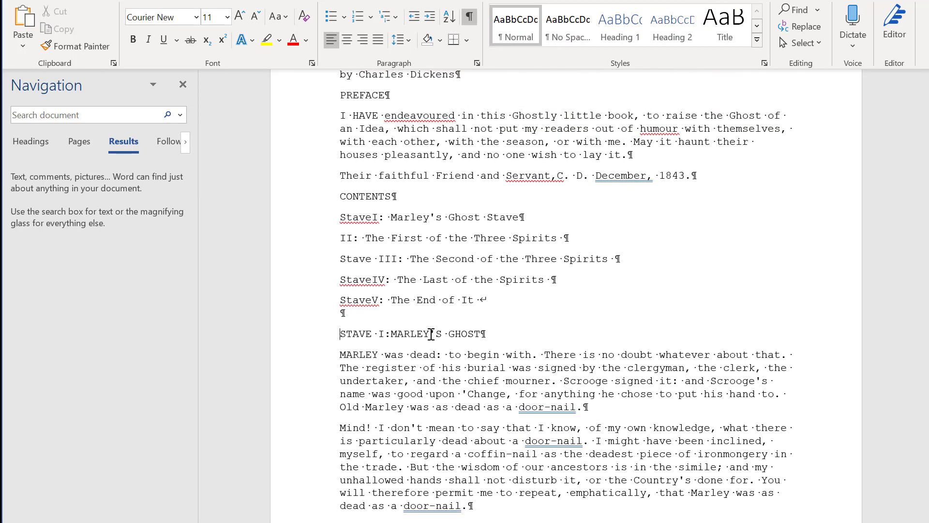
{"action": "scroll", "coordinate": [431, 334], "scroll_direction": "up", "scroll_amount": 1}
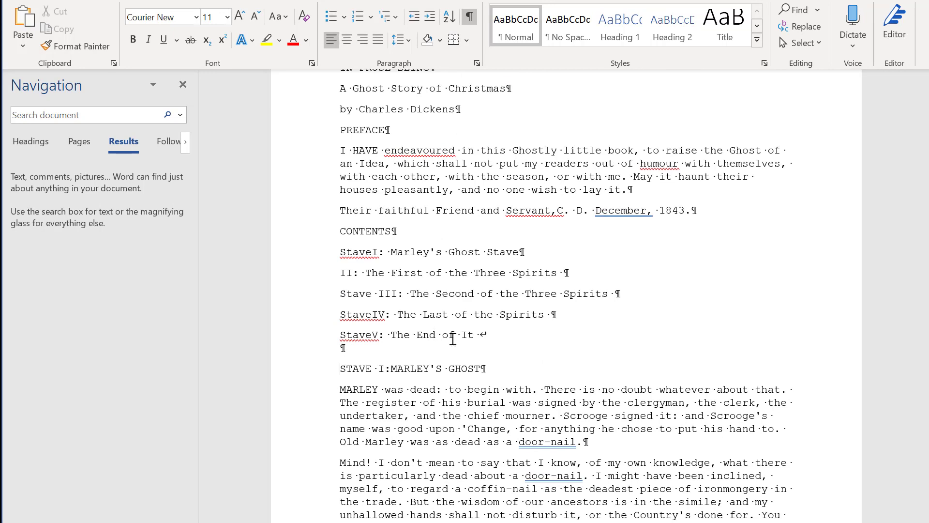
{"action": "scroll", "coordinate": [459, 349], "scroll_direction": "up", "scroll_amount": 1}
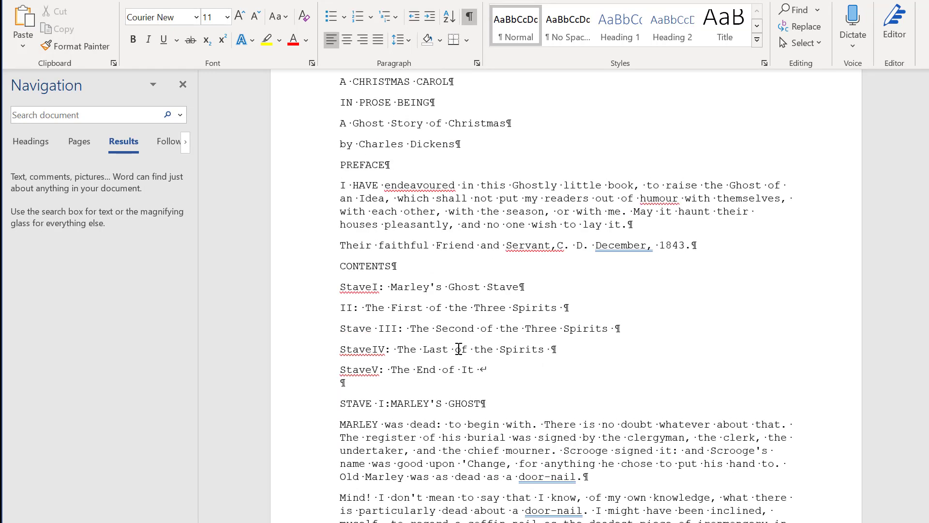
{"action": "scroll", "coordinate": [459, 348], "scroll_direction": "down", "scroll_amount": 6}
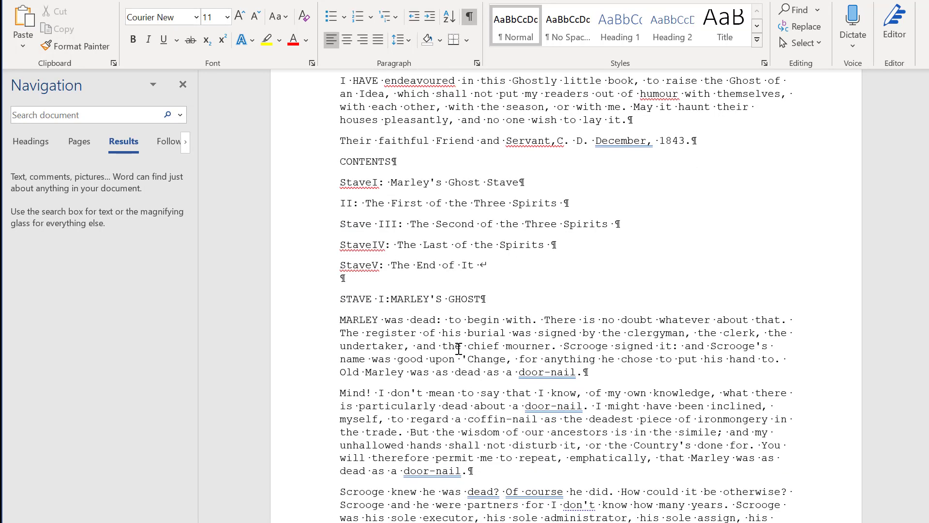
{"action": "scroll", "coordinate": [459, 348], "scroll_direction": "down", "scroll_amount": 9}
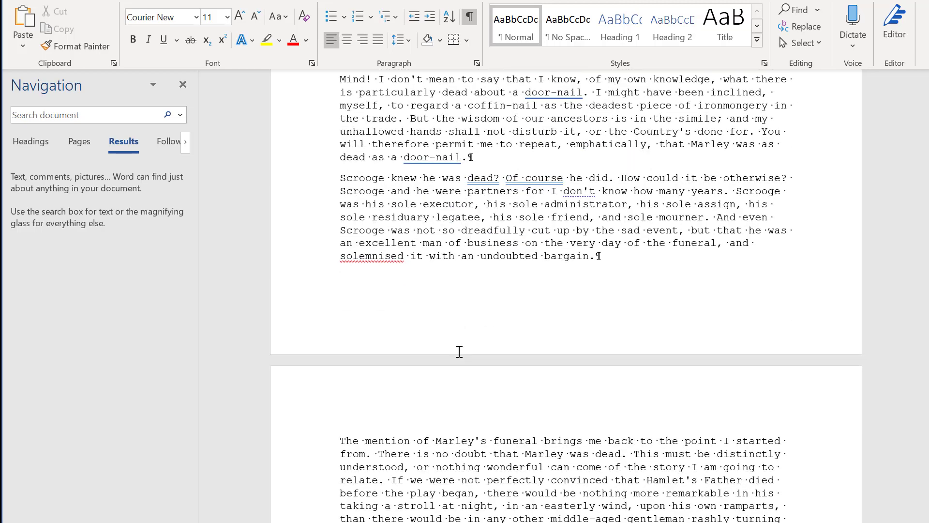